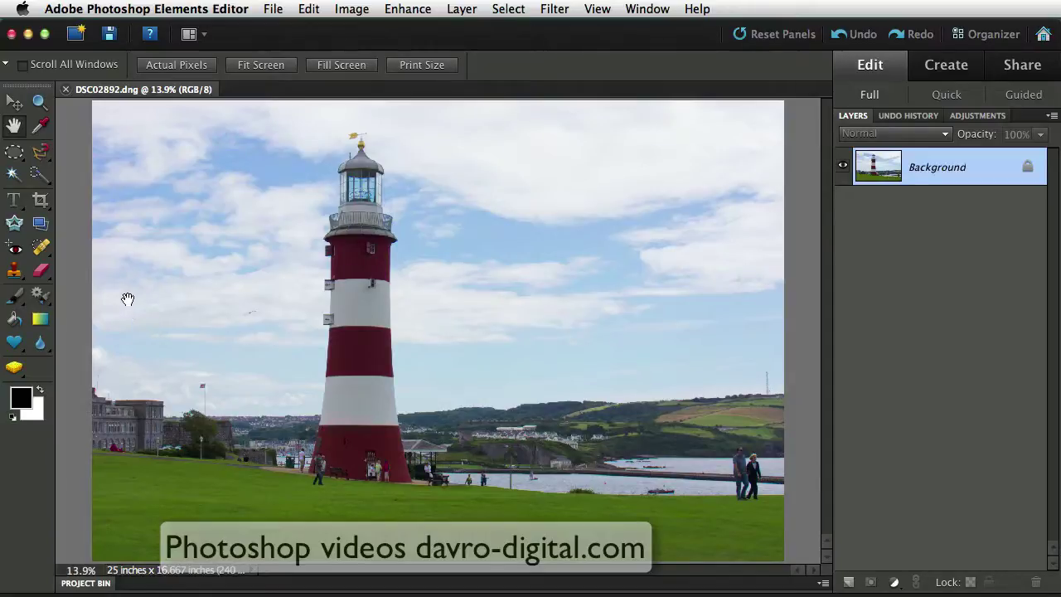
Choose the Crop tool and set a fixed crop size of 8 in wide by 8 in high
click(40, 201)
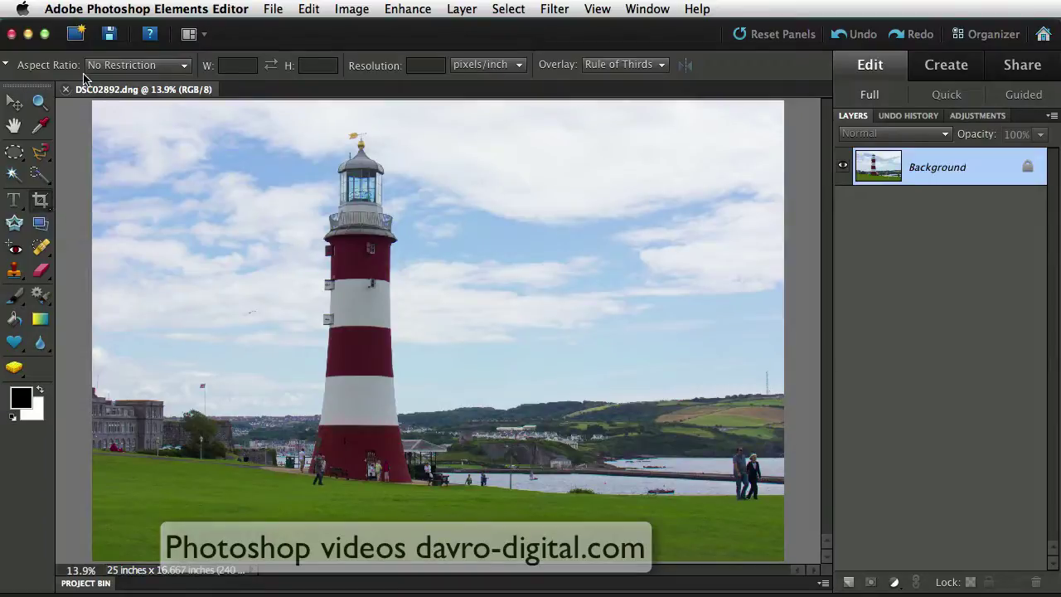
click(158, 67)
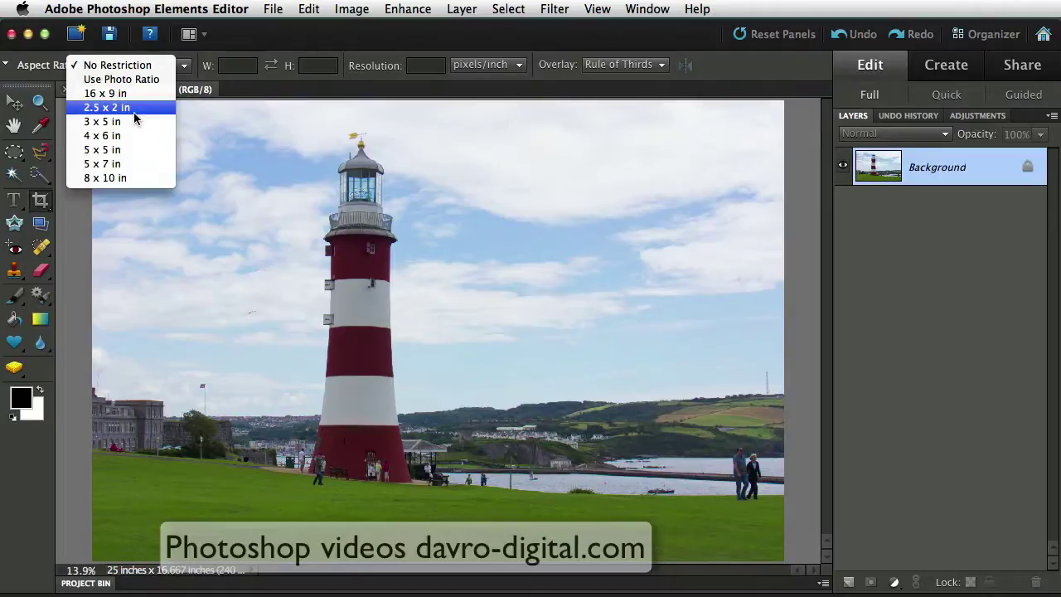
click(227, 73)
click(232, 70)
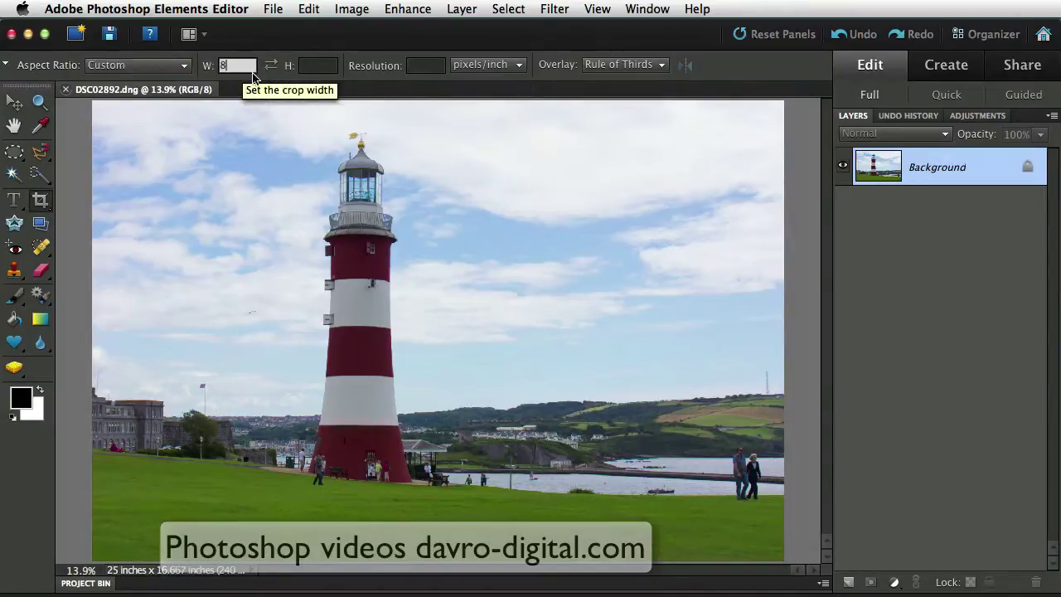
text(8)
click(305, 65)
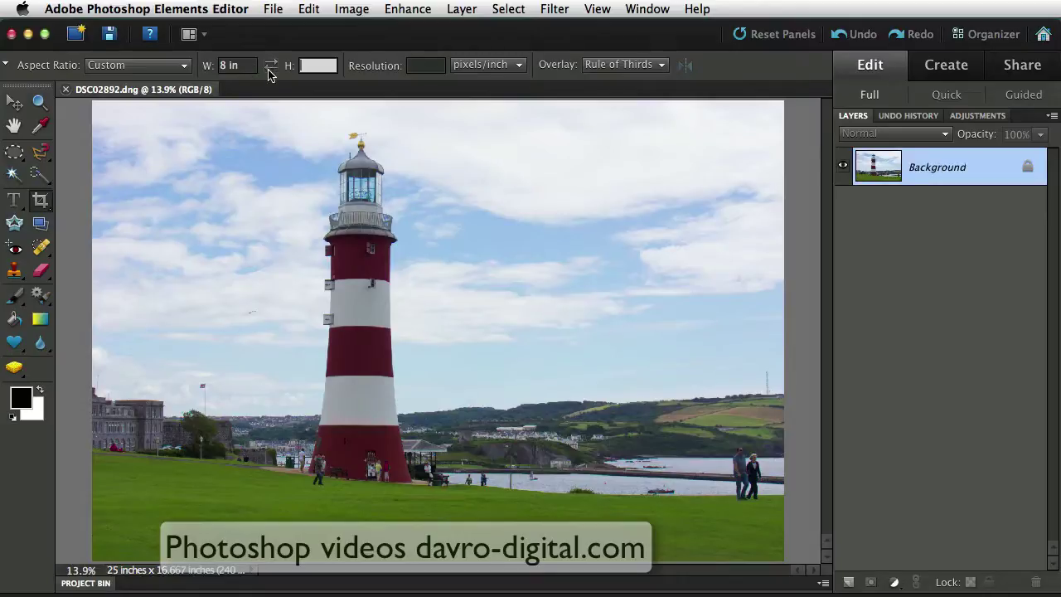
text(8)
Draw the square crop over the lighthouse, rotate it 45°, and fit the diamond around the tower
drag(206, 115, 607, 515)
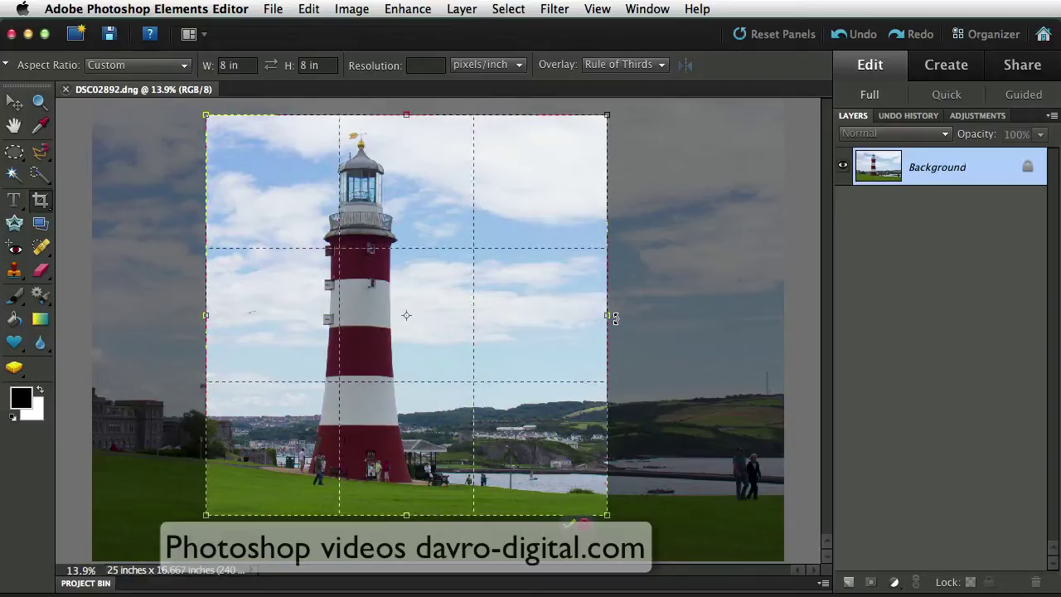
drag(537, 324, 492, 332)
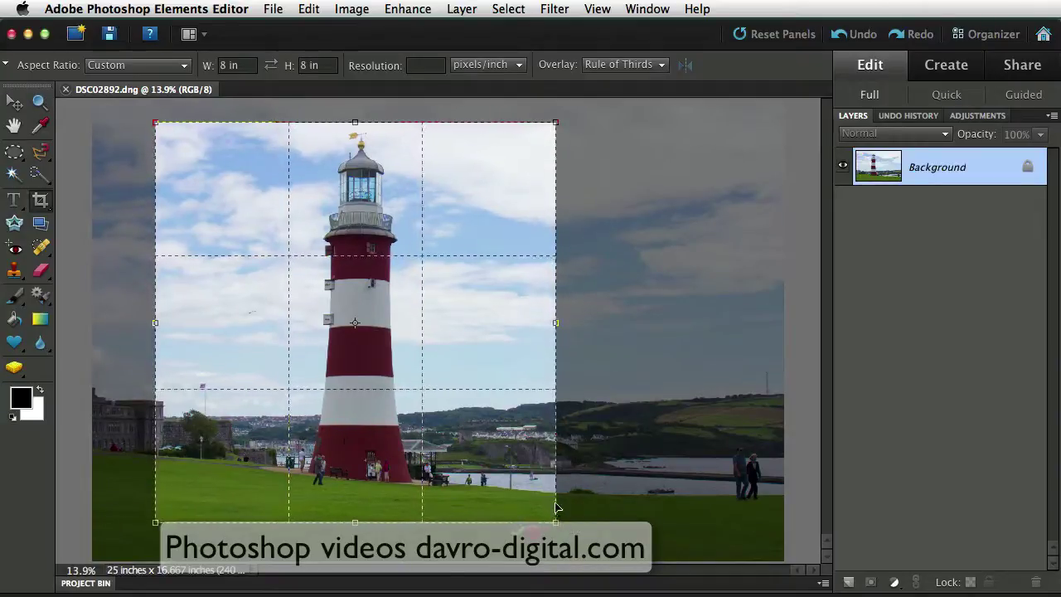
mouse_move(563, 531)
mouse_down()
mouse_move(479, 589)
mouse_move(359, 593)
mouse_up()
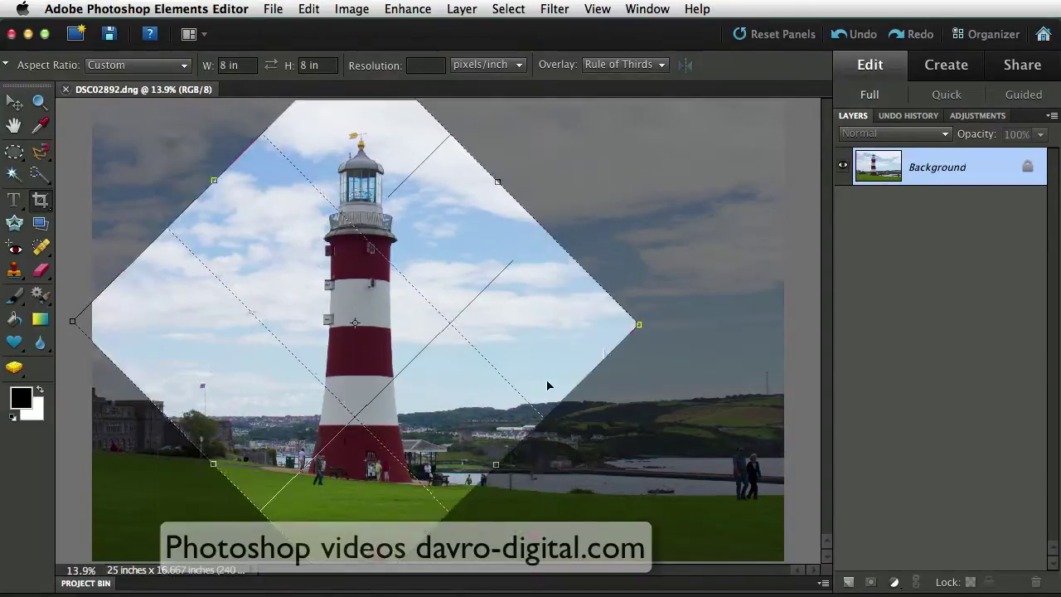
drag(640, 324, 546, 327)
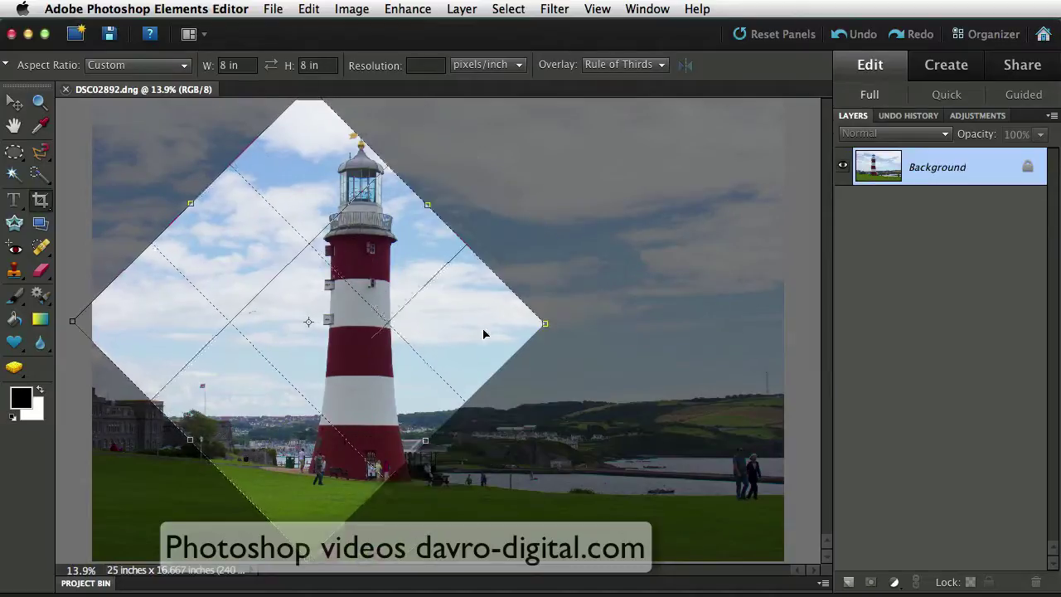
mouse_move(385, 330)
mouse_down()
mouse_move(426, 326)
mouse_move(443, 339)
mouse_up()
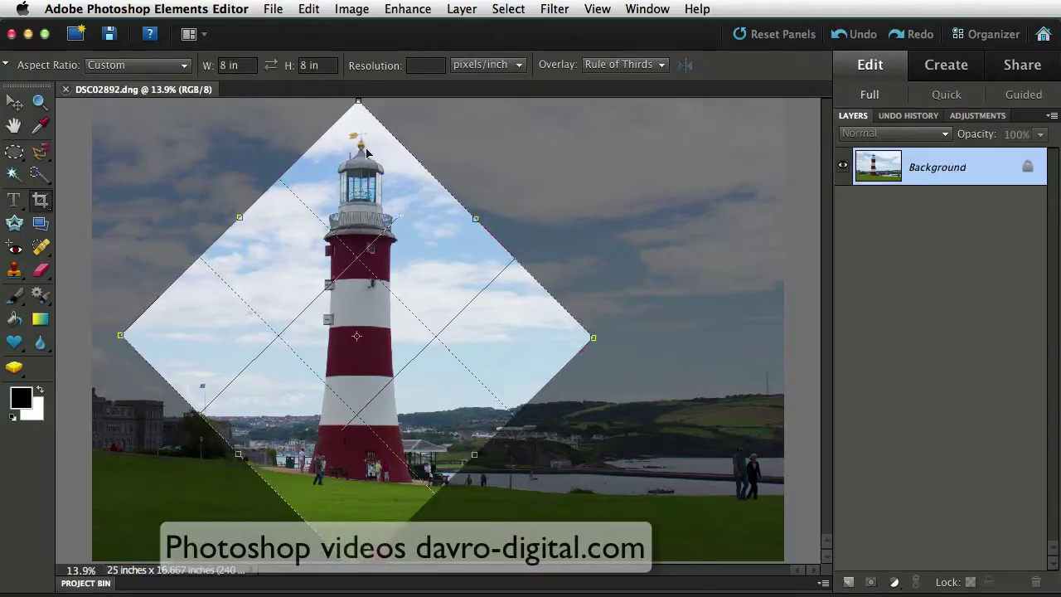
drag(358, 101, 358, 111)
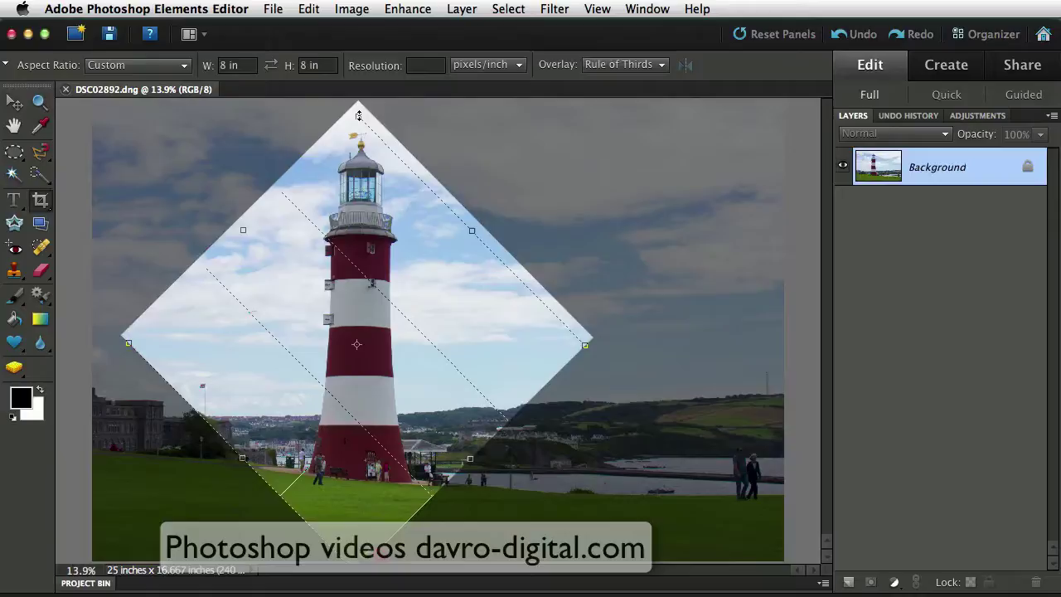
drag(361, 252, 362, 247)
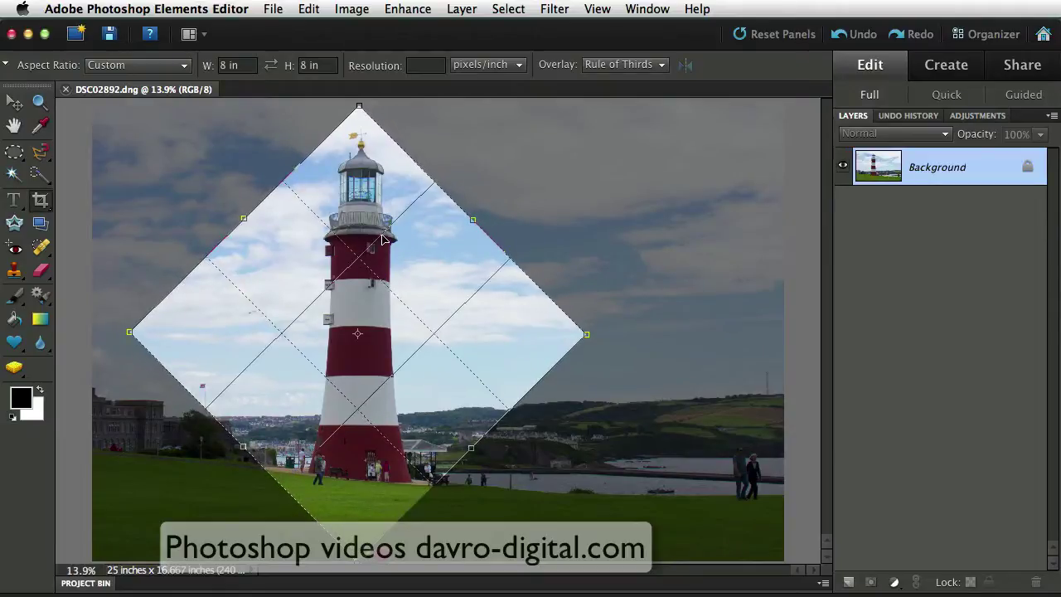
Apply the rotated crop and duplicate the Background layer as Layer 1
key(Return)
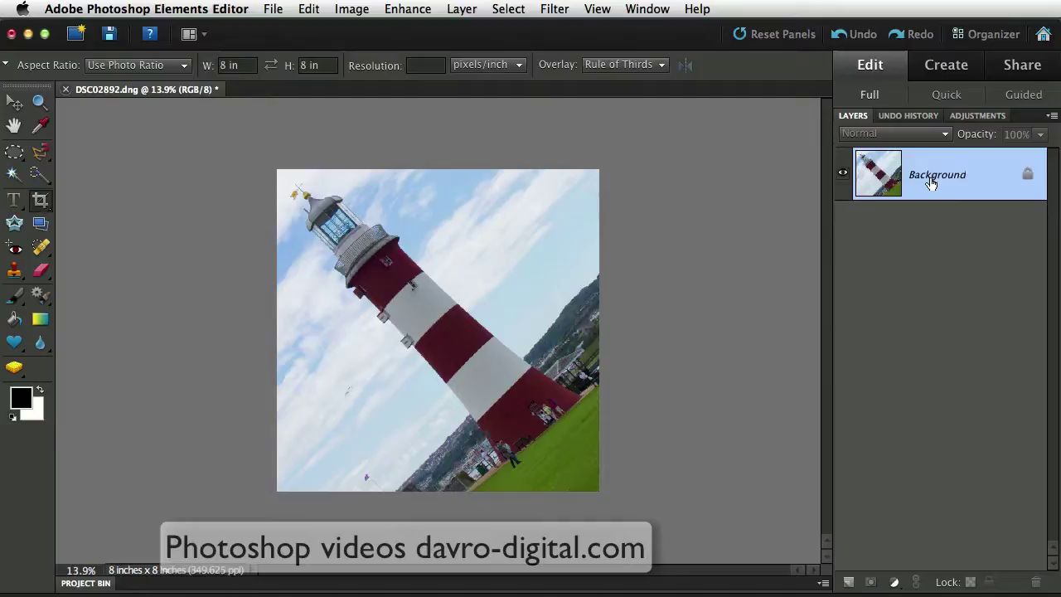
key(super+j)
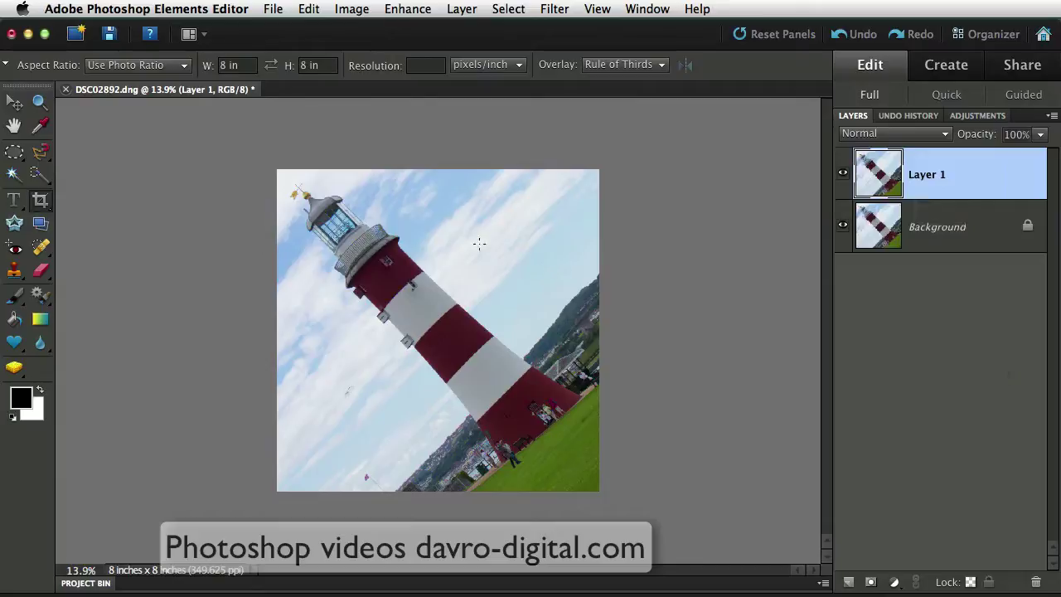
Flip Layer 1 horizontally with Image > Rotate > Flip Layer Horizontal
click(345, 12)
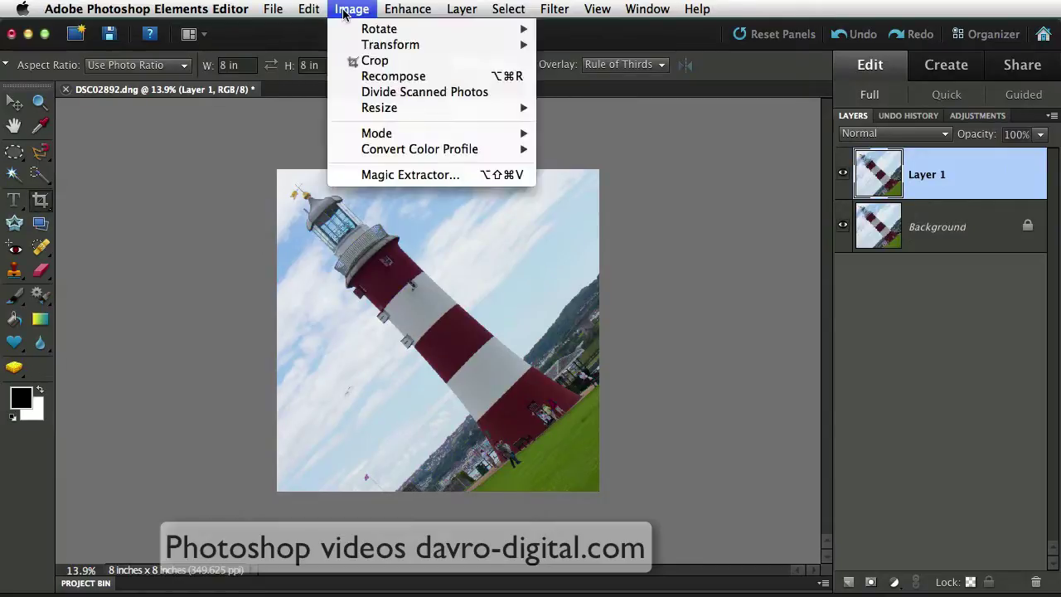
mouse_move(377, 31)
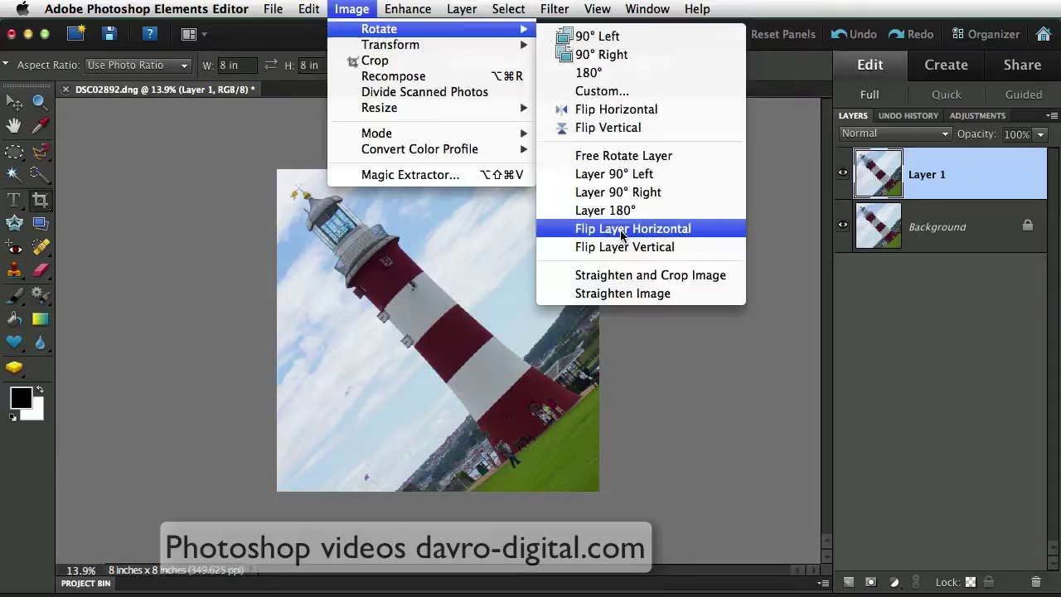
click(622, 229)
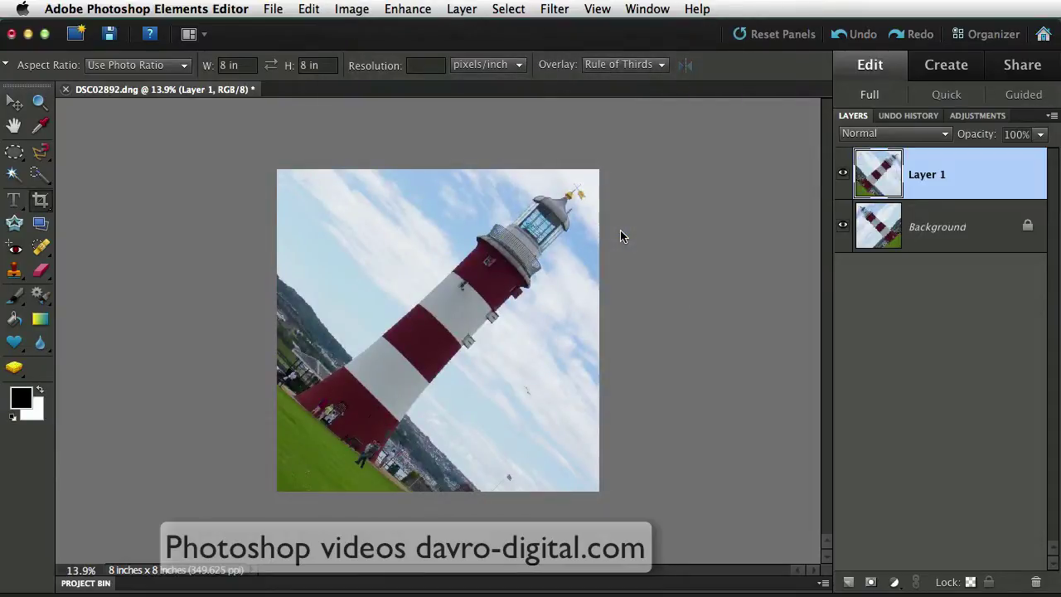
With the Move tool, drag the flipped Layer 1 straight left off the canvas
click(15, 102)
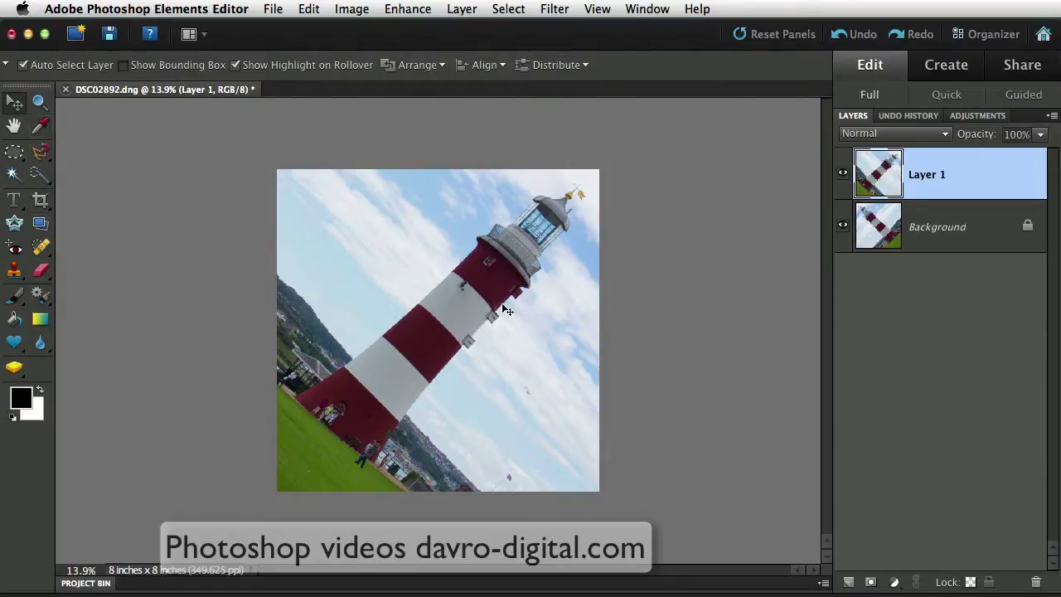
drag(540, 322, 507, 319)
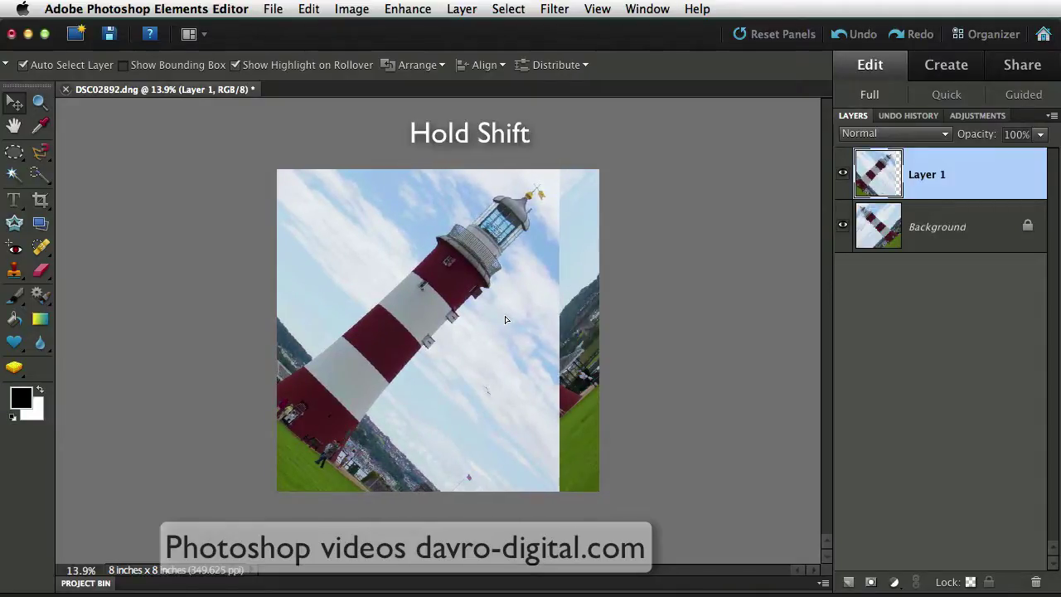
drag(505, 318, 225, 328)
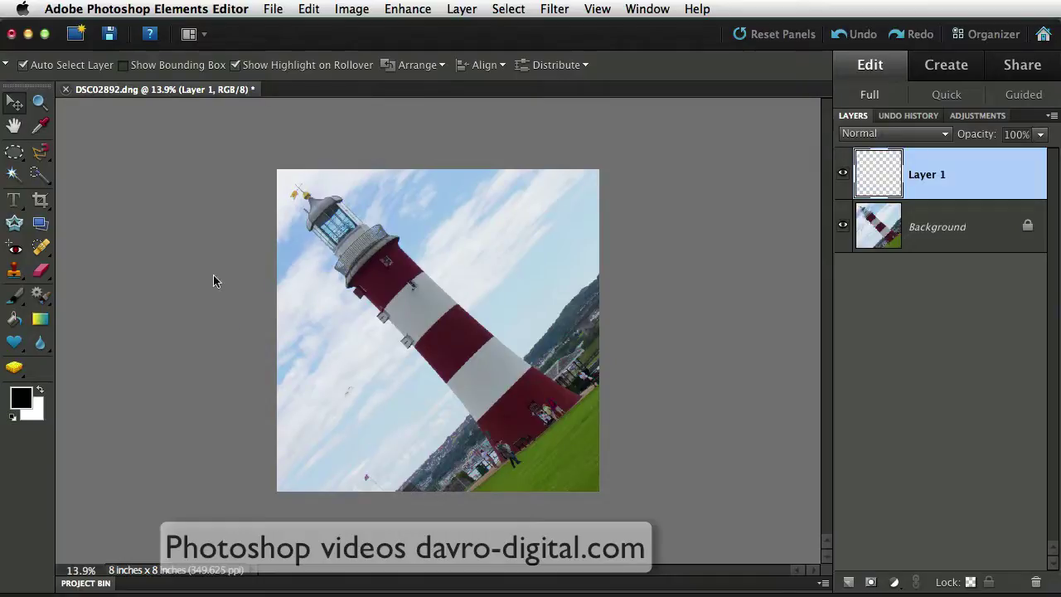
Return to the Crop tool and clear the fixed 8 in crop dimensions
click(43, 200)
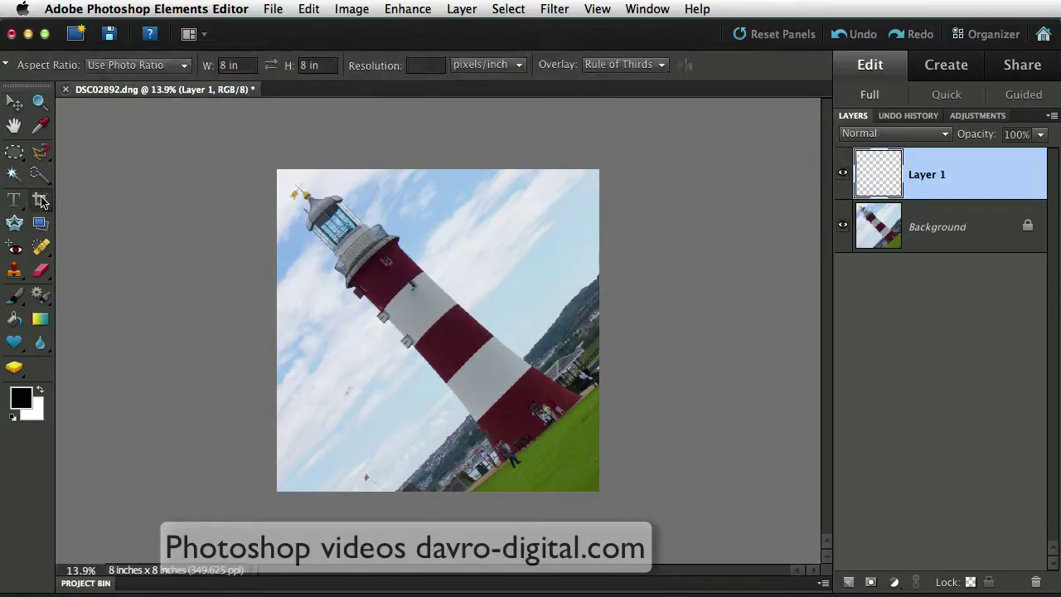
click(242, 65)
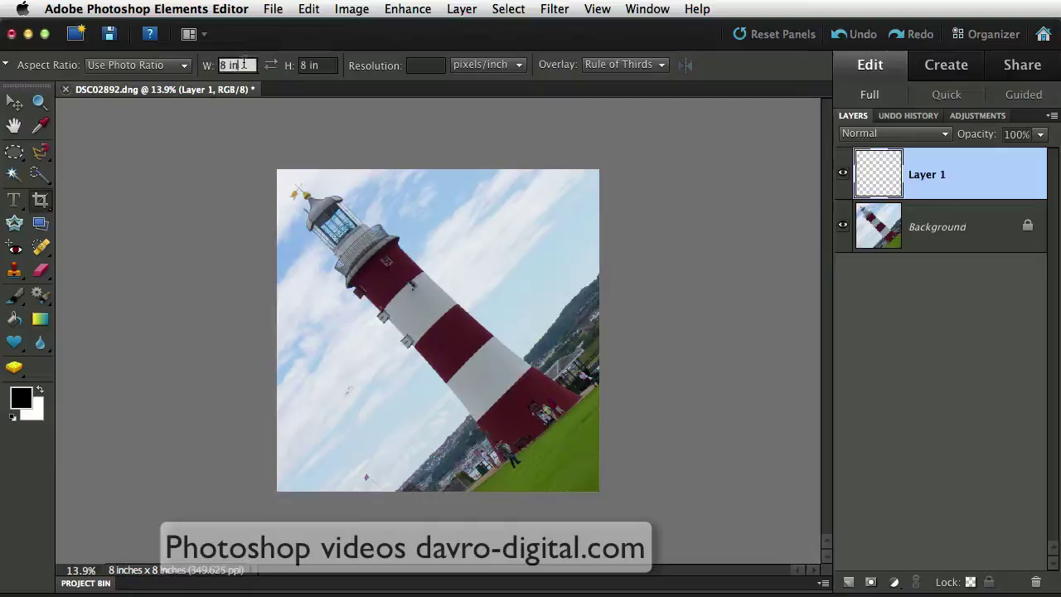
key(BackSpace)
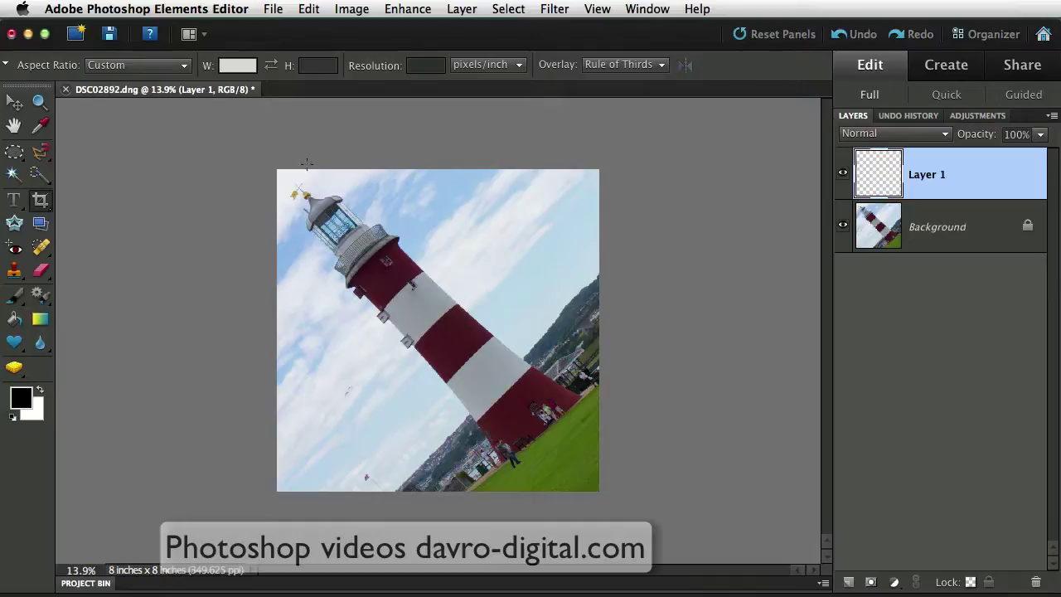
Stretch the crop box leftward to double the canvas to 16 × 8 in, then apply it
drag(523, 330, 600, 492)
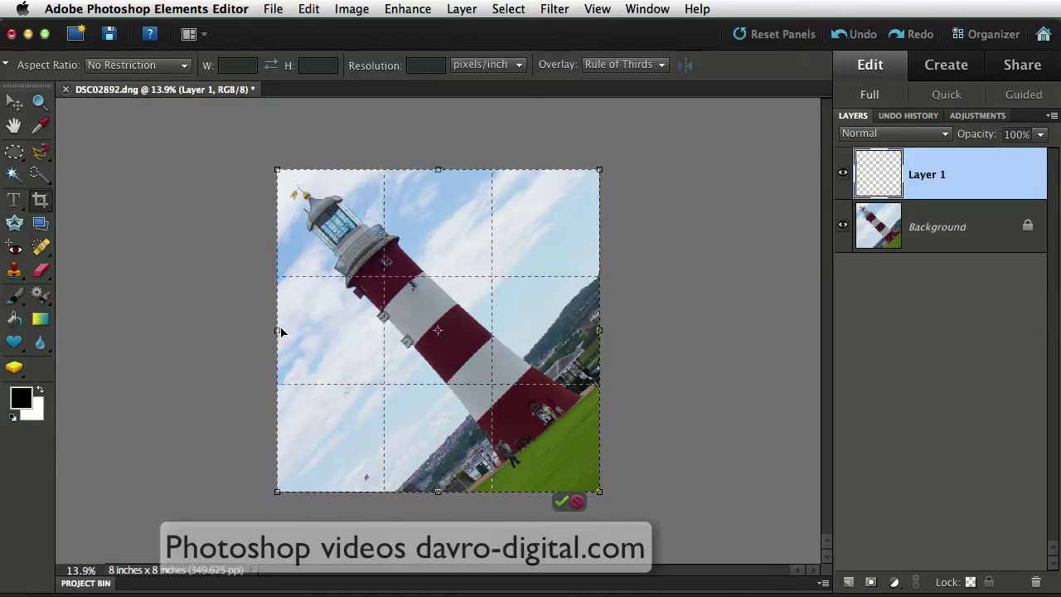
drag(277, 331, 3, 339)
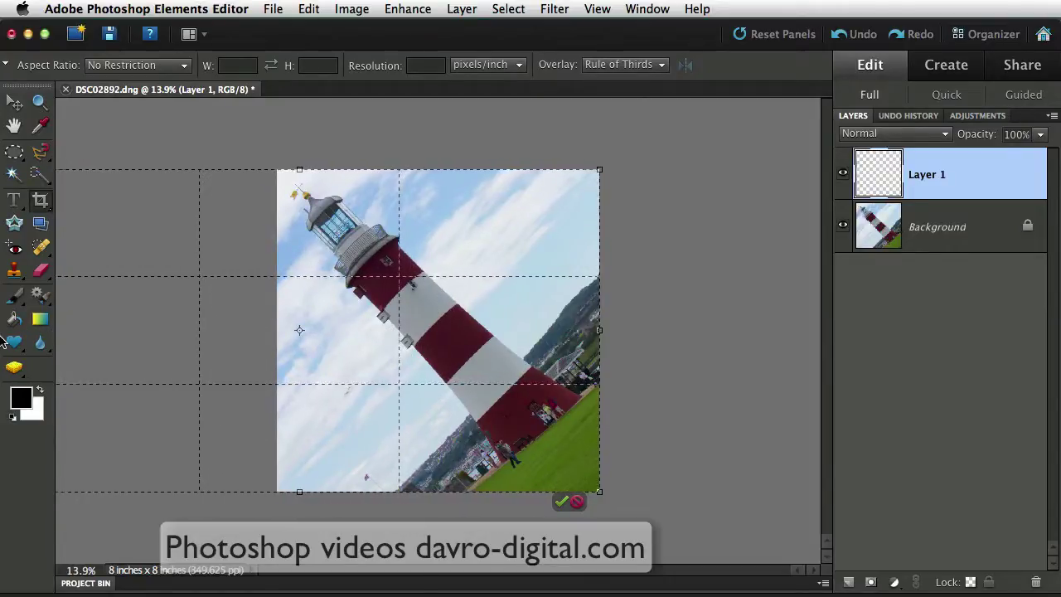
alt+click(268, 350)
alt+click(263, 348)
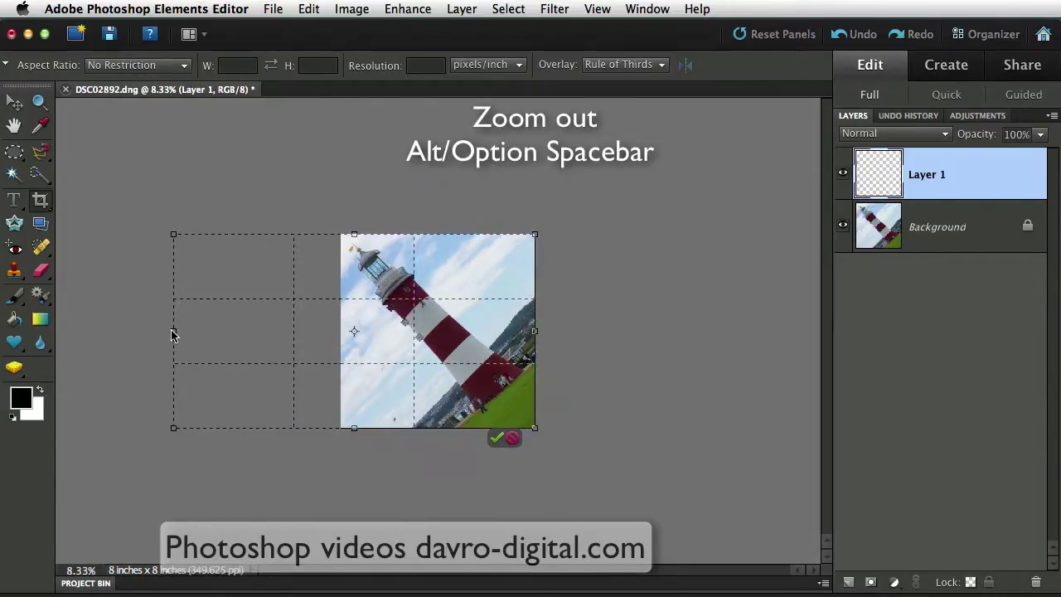
drag(173, 334, 149, 332)
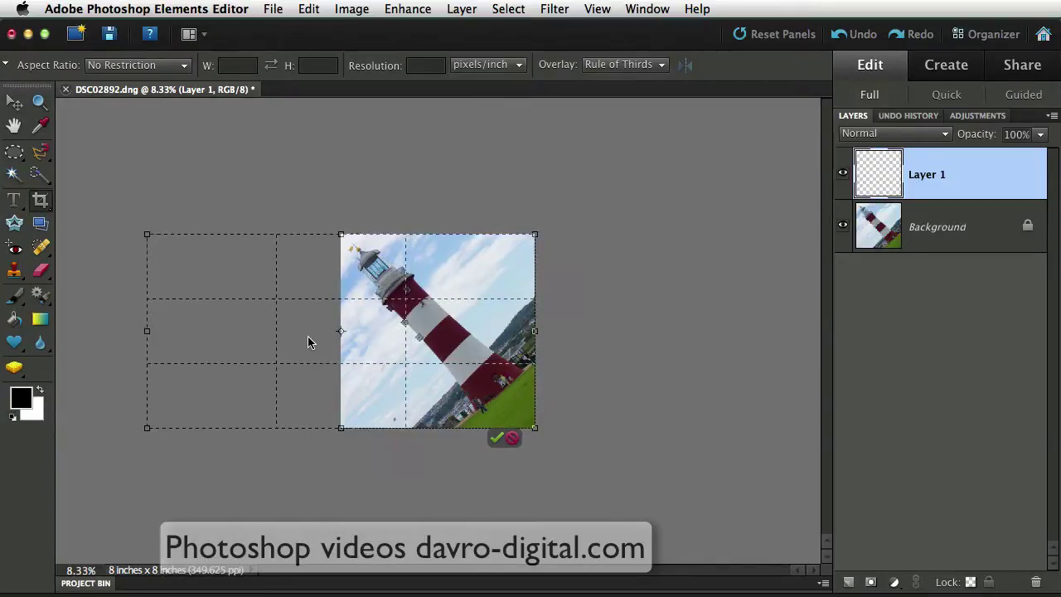
key(Return)
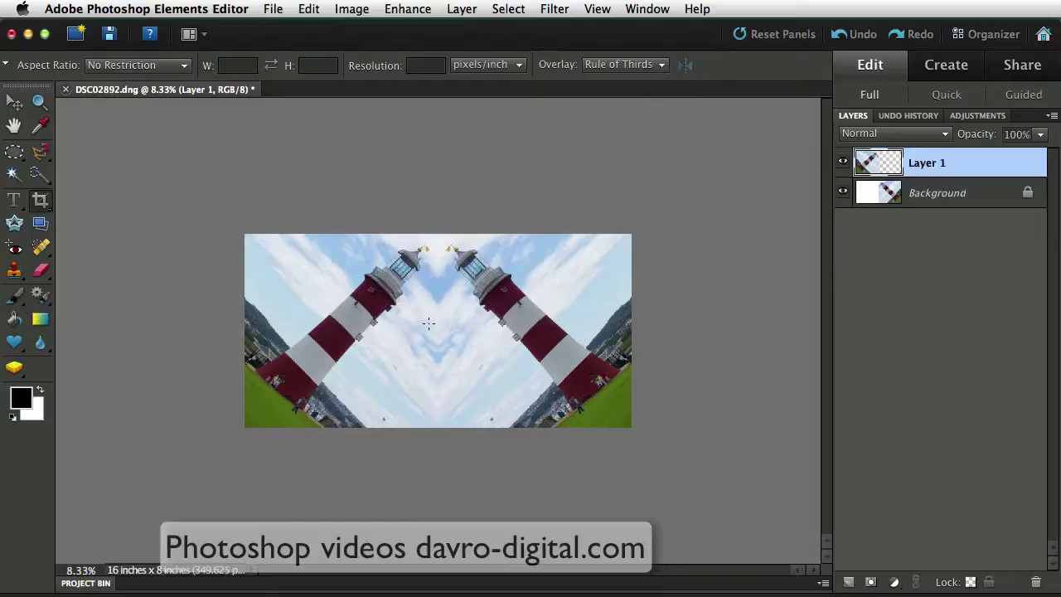
Zoom in on the centre seam and nudge Layer 1 right so the halves meet
click(443, 334)
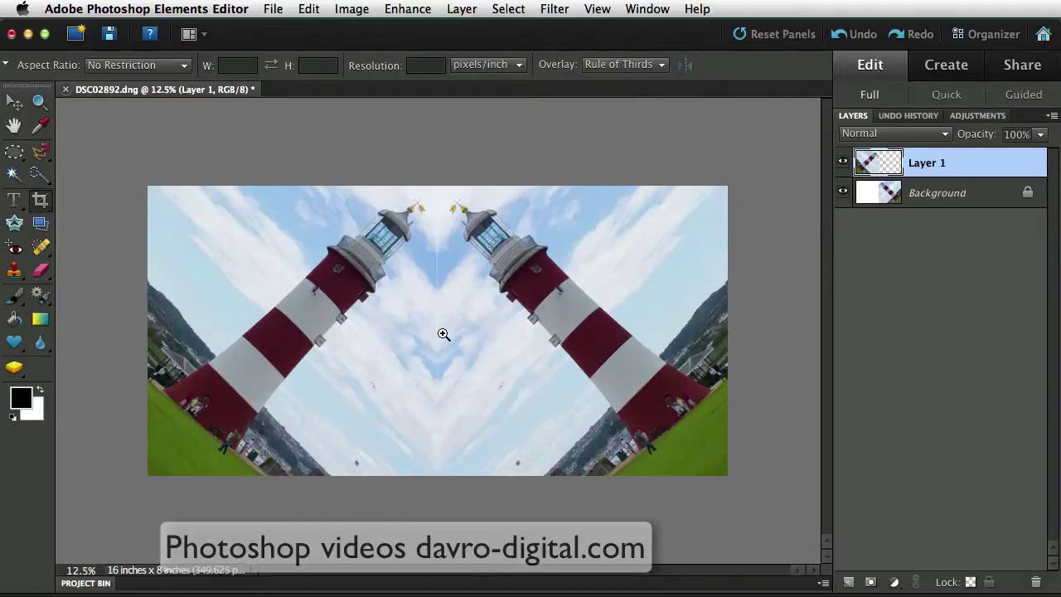
click(443, 333)
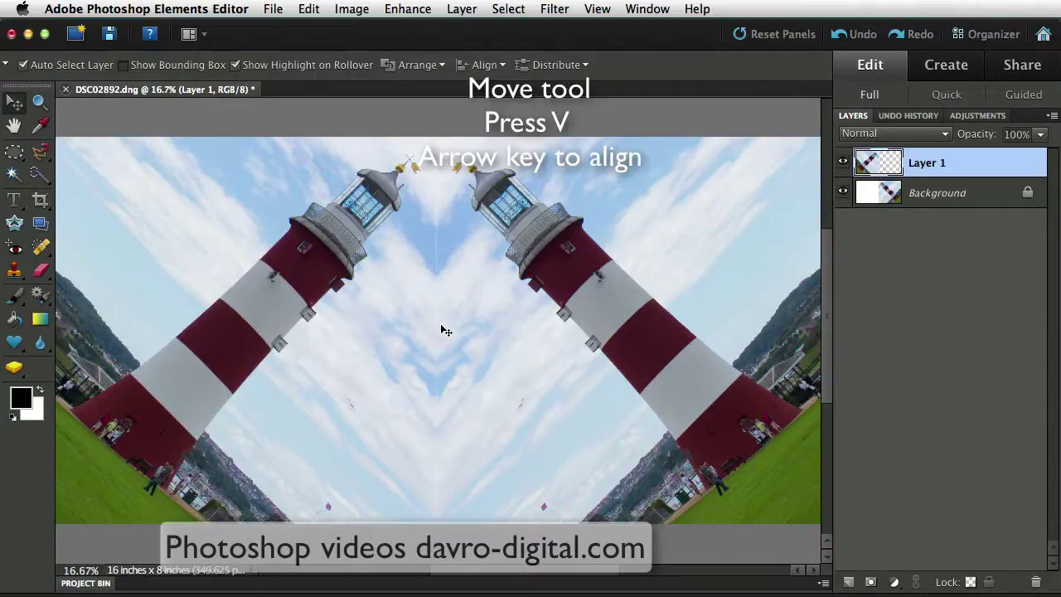
key(Right)
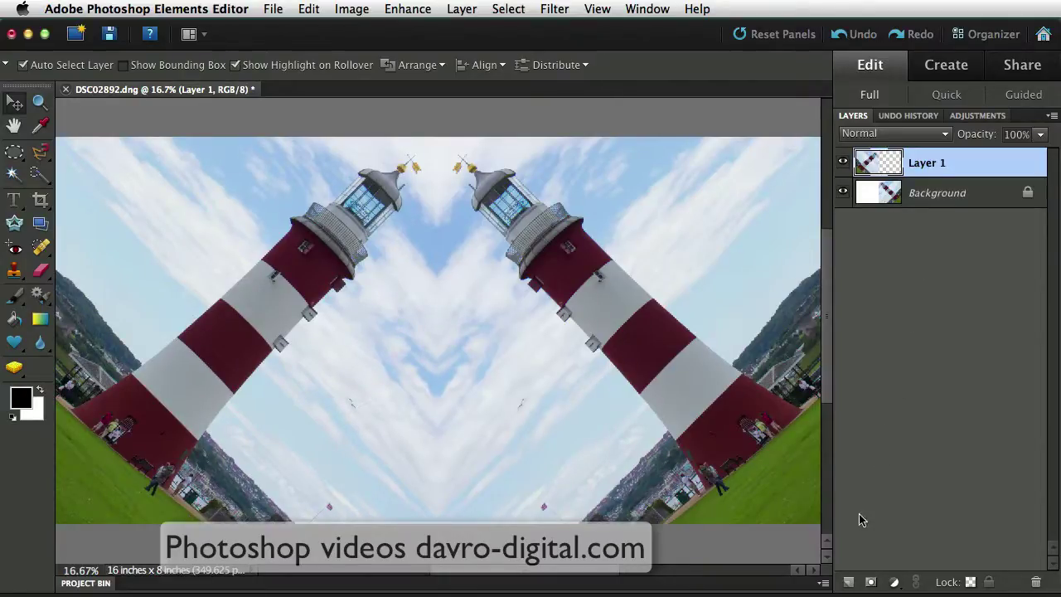
Add Layer 2 and fill it with a merged copy of all visible layers via Merge Visible
click(847, 581)
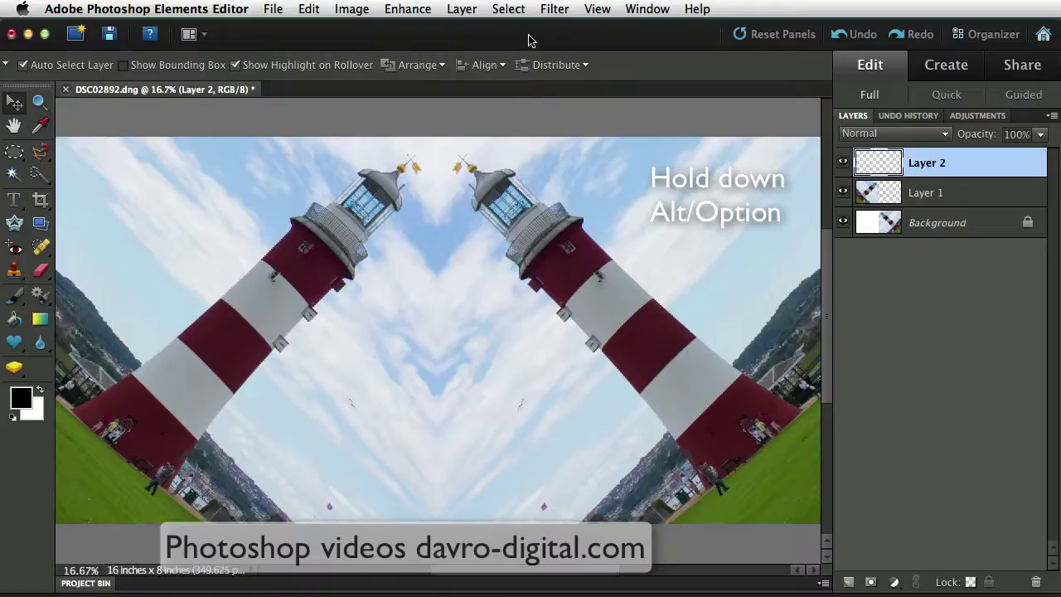
click(464, 11)
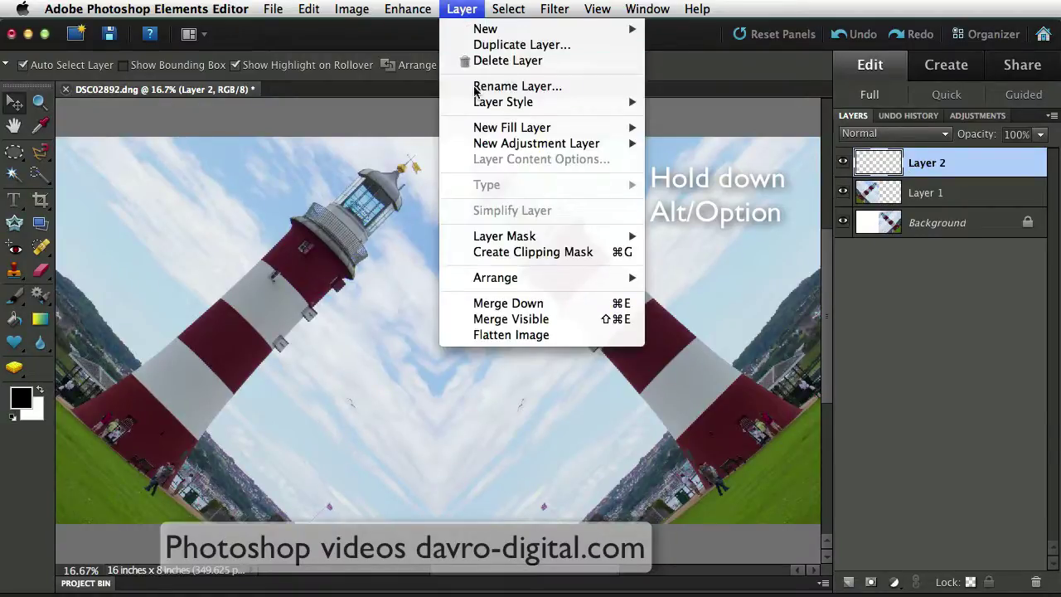
alt+click(524, 320)
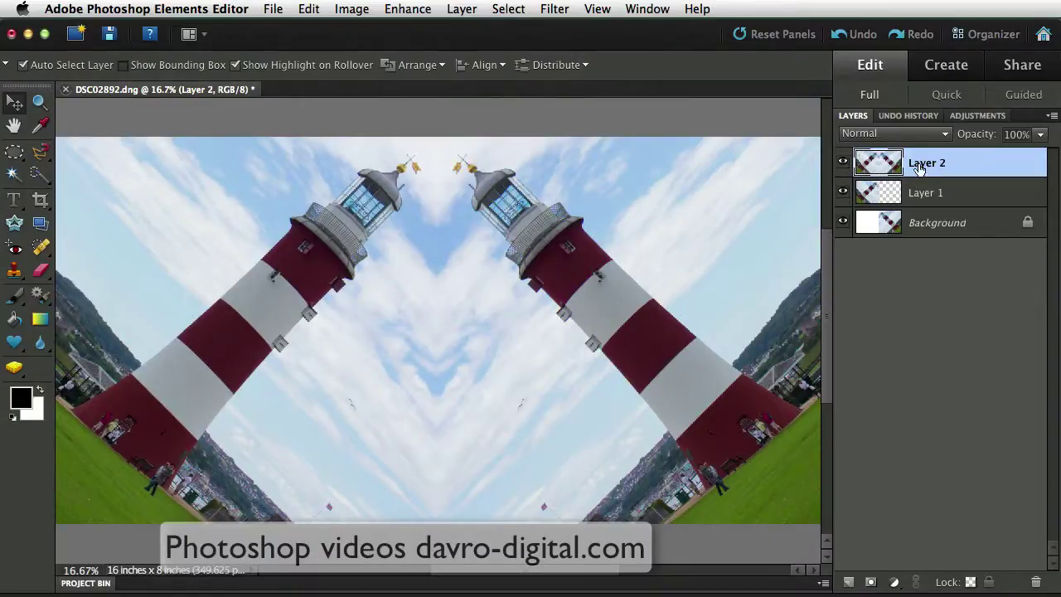
Flip the merged Layer 2 vertically with Image > Rotate > Flip Layer Vertical
click(348, 10)
mouse_move(357, 29)
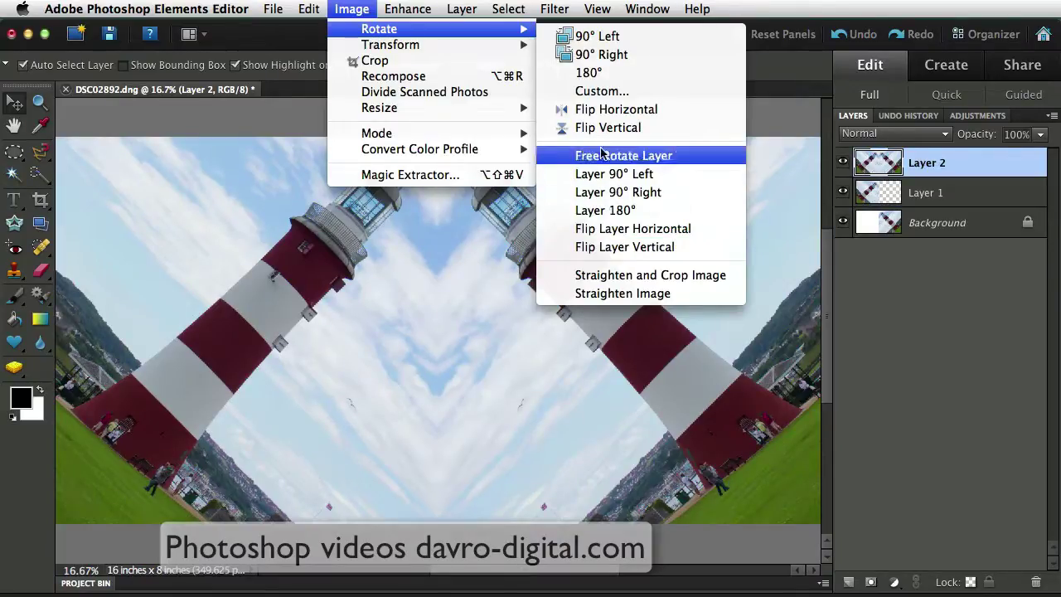
click(607, 247)
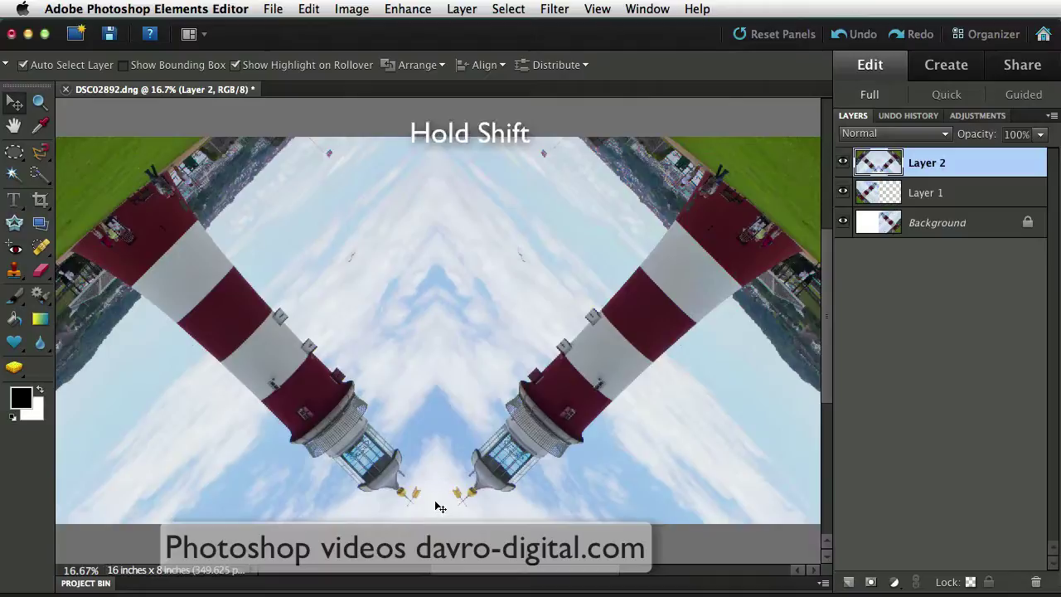
Move the flipped Layer 2 straight up to sit just above the image, fitting the view on screen
drag(438, 507, 433, 205)
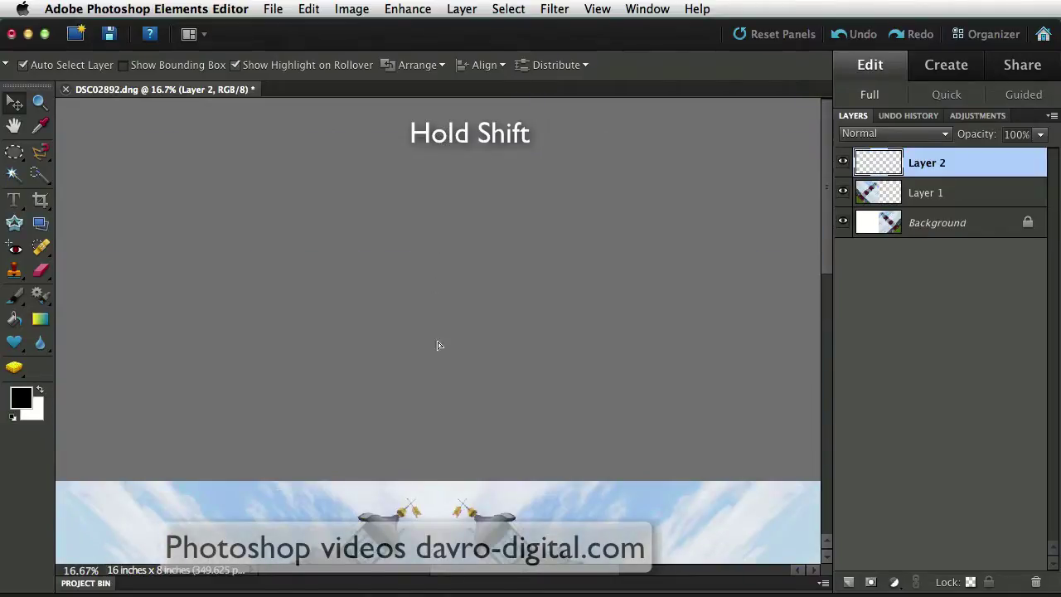
drag(433, 429, 437, 468)
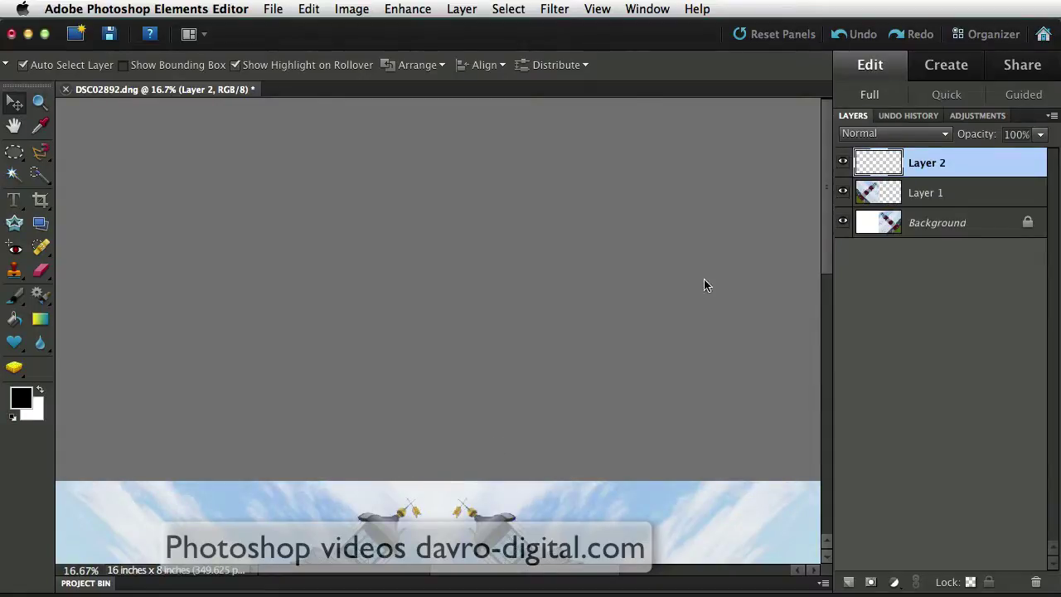
key(super+0)
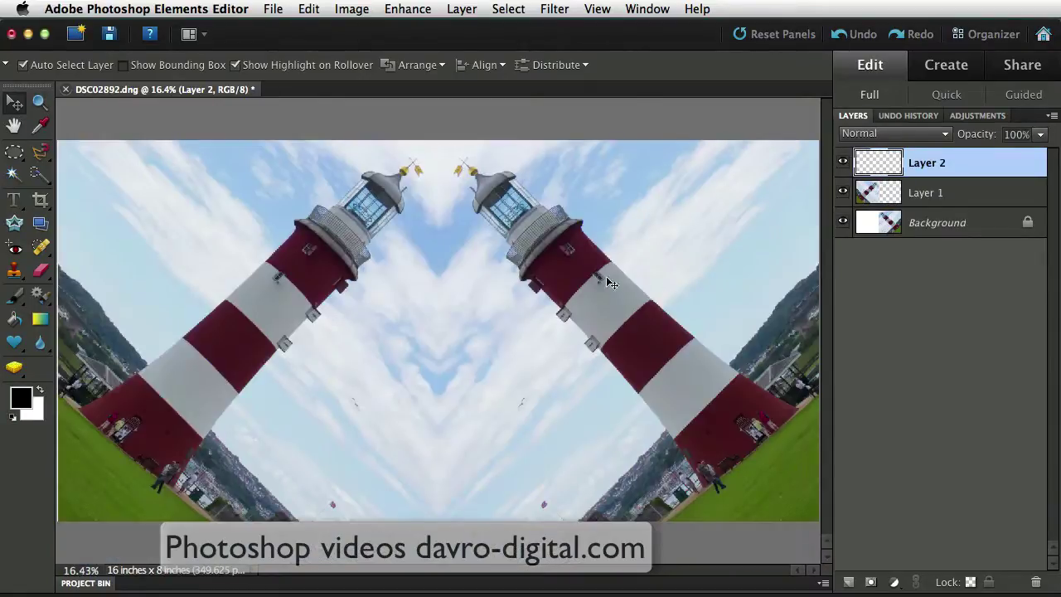
key(super+z)
key(super+y)
Extend the crop box upward into a roughly 16 × 16 in square canvas and apply it
click(42, 201)
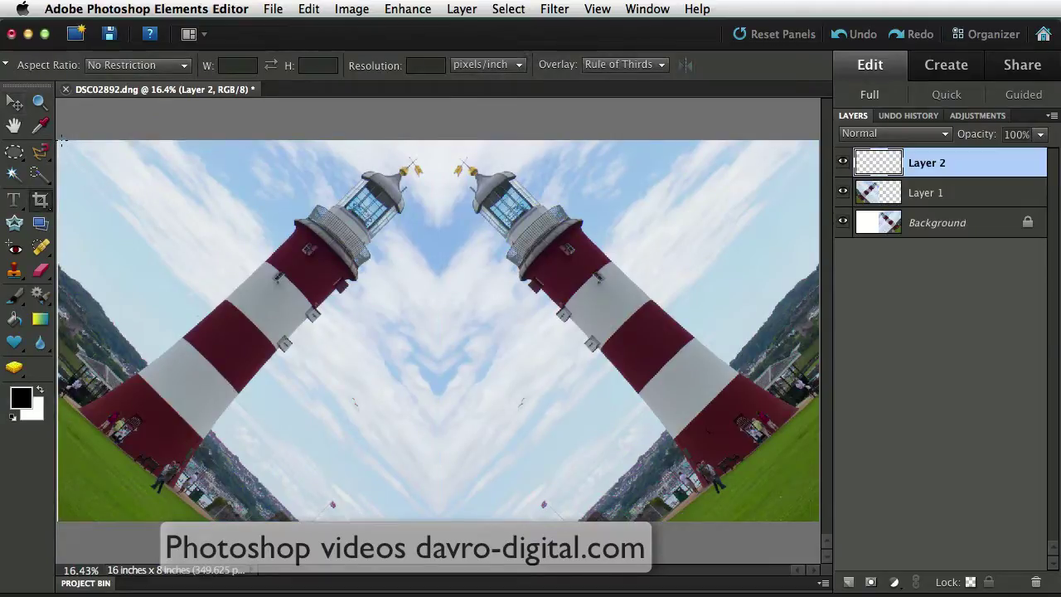
drag(168, 209, 820, 522)
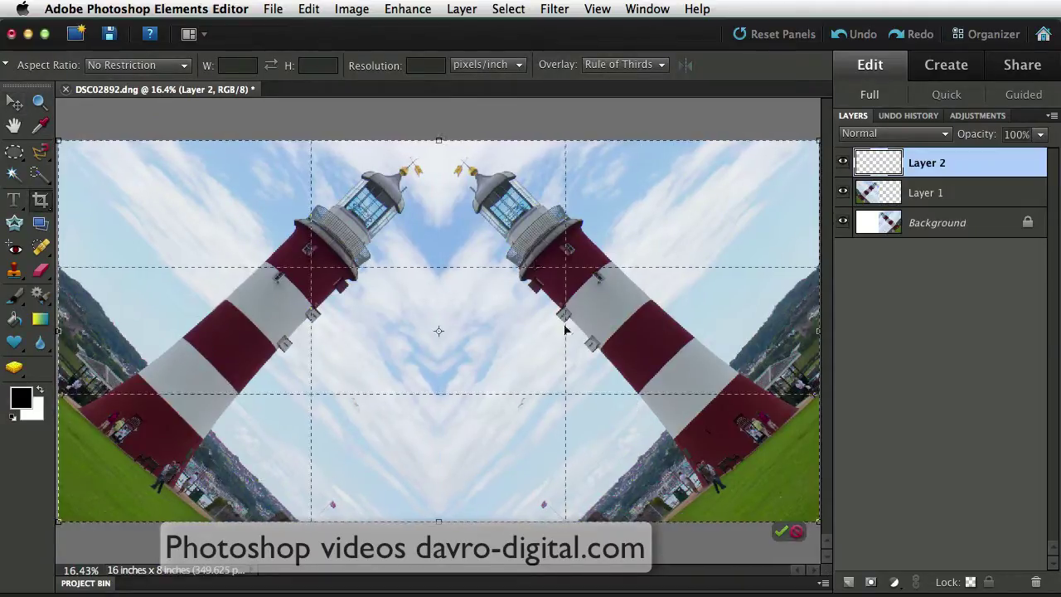
alt+click(484, 319)
alt+click(484, 319)
alt+click(484, 319)
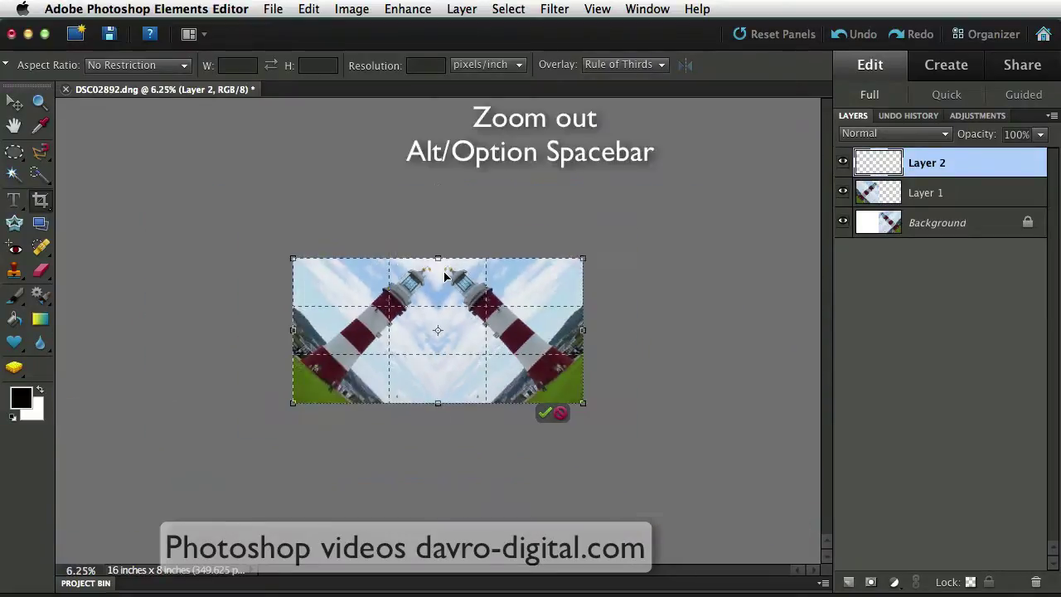
drag(439, 260, 449, 121)
key(Return)
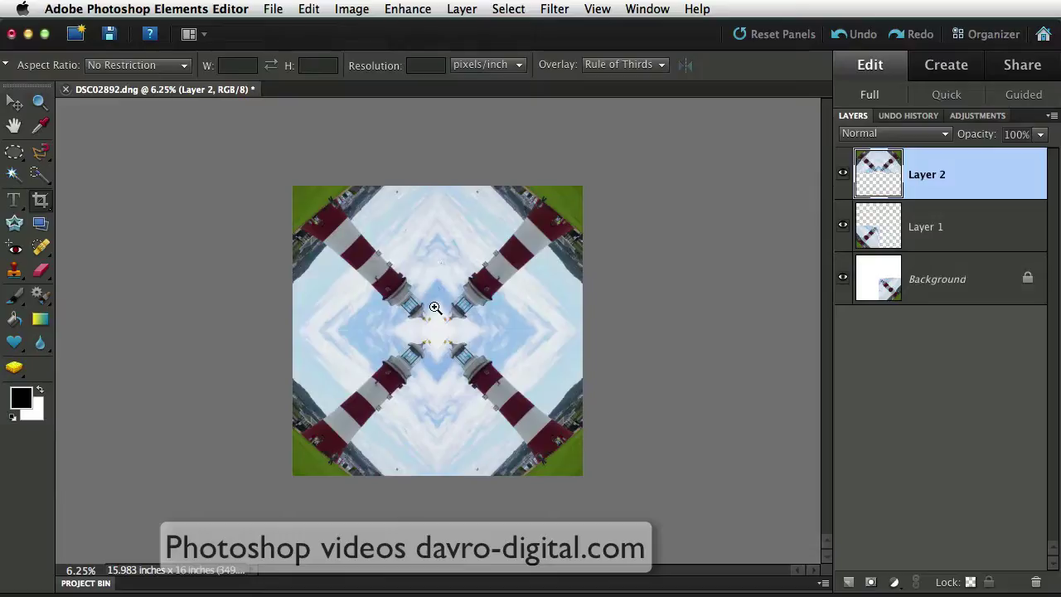
Nudge Layer 2, the upper half, down to close the centre seam between the lighthouses
click(434, 307)
click(434, 307)
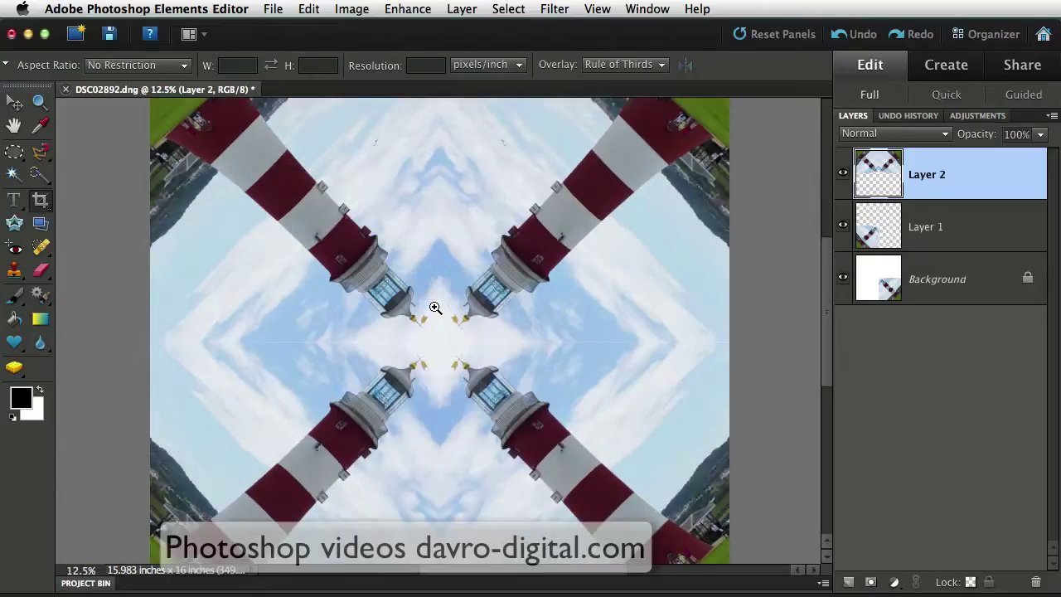
click(434, 307)
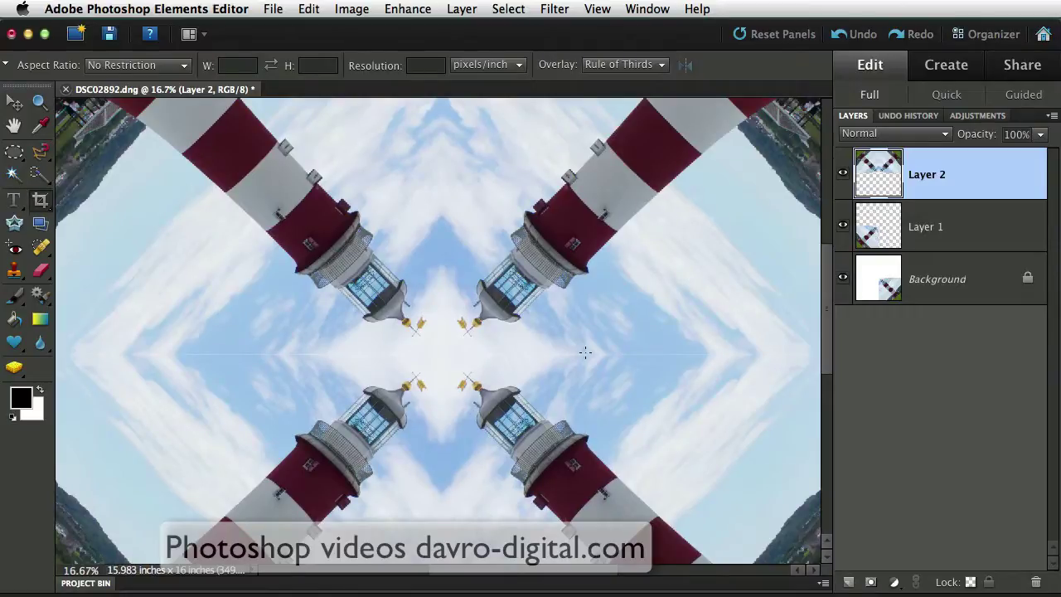
key(v)
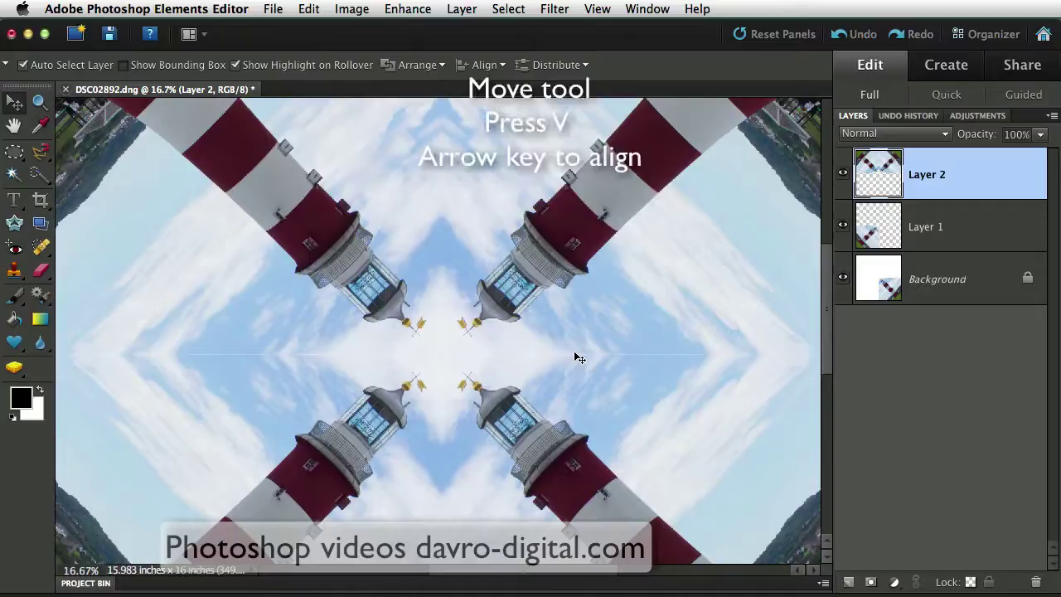
key(Down)
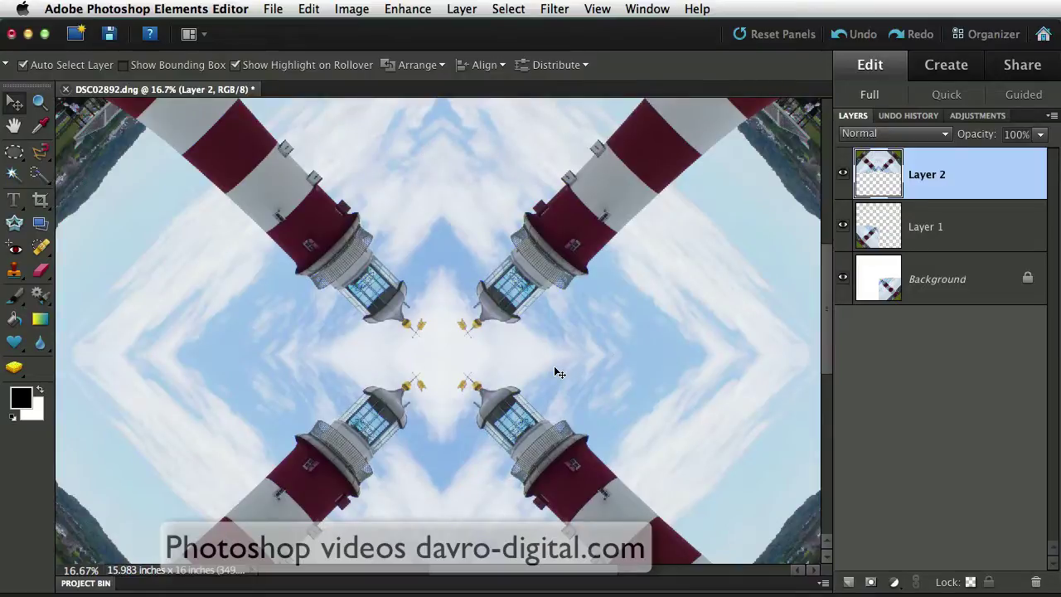
key(super+0)
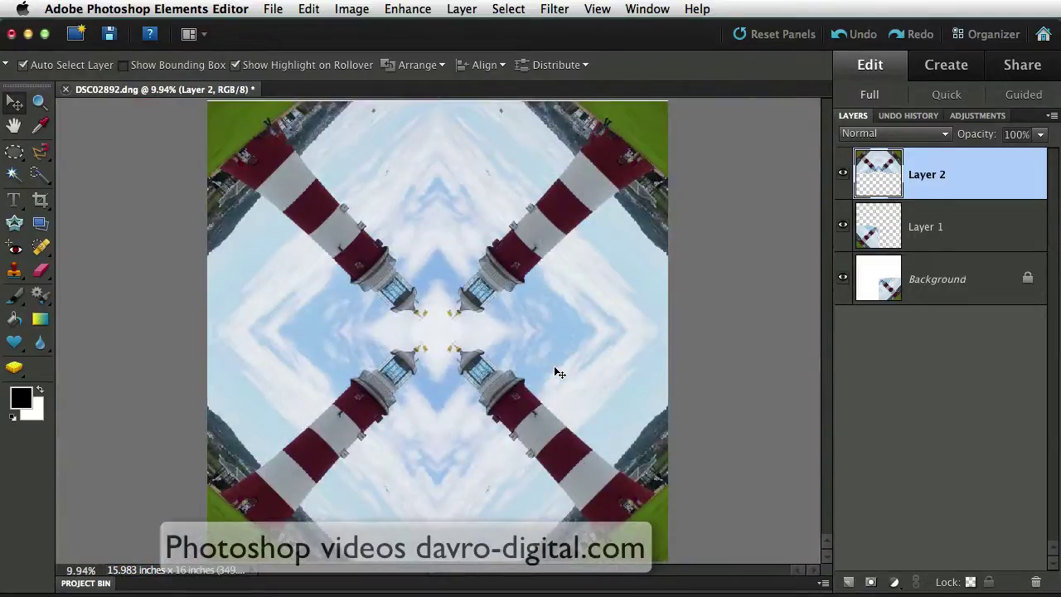